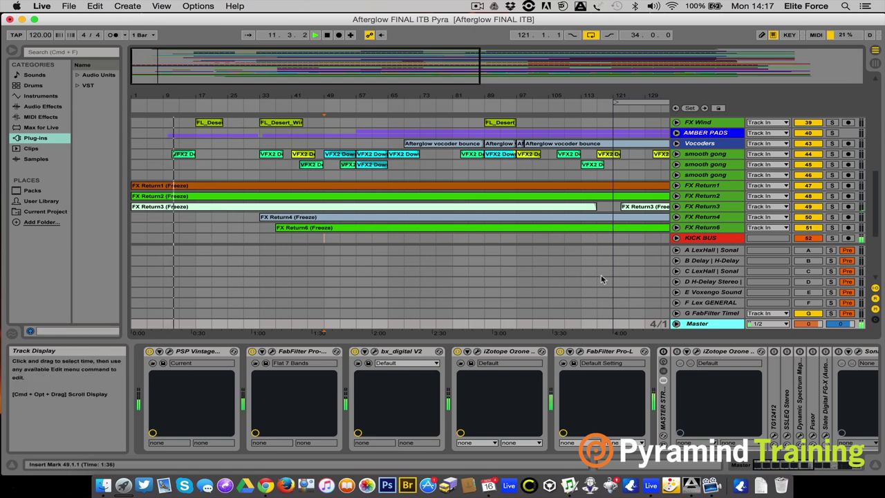
Unfold the KICK and sub tracks at the start of the arrangement to view their waveforms
scroll(714, 180, "up", 8)
scroll(713, 180, "up", 5)
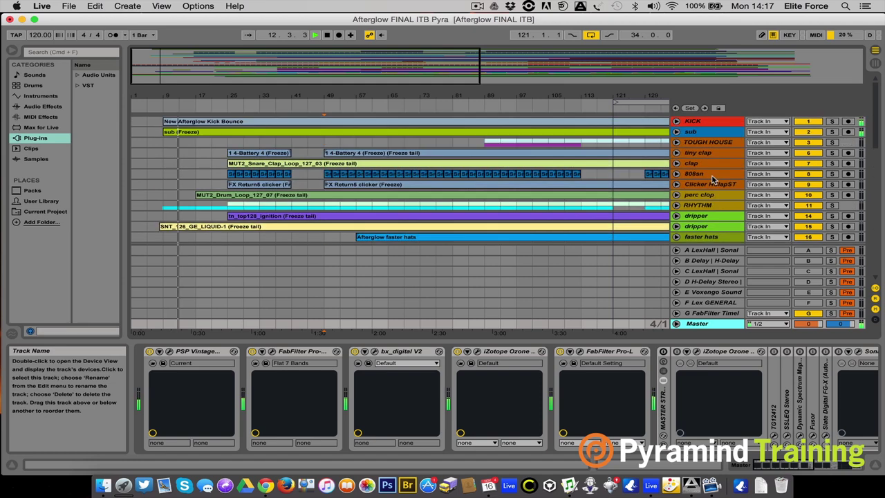
left_click(676, 121)
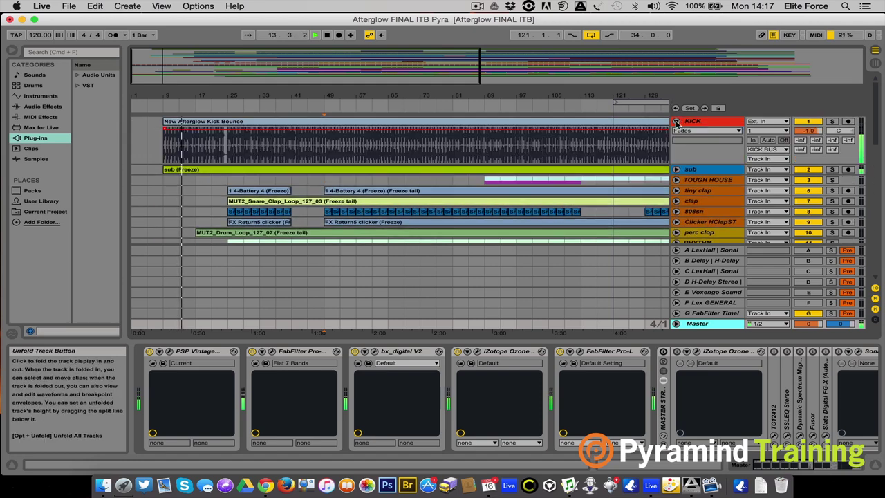
left_click(678, 174)
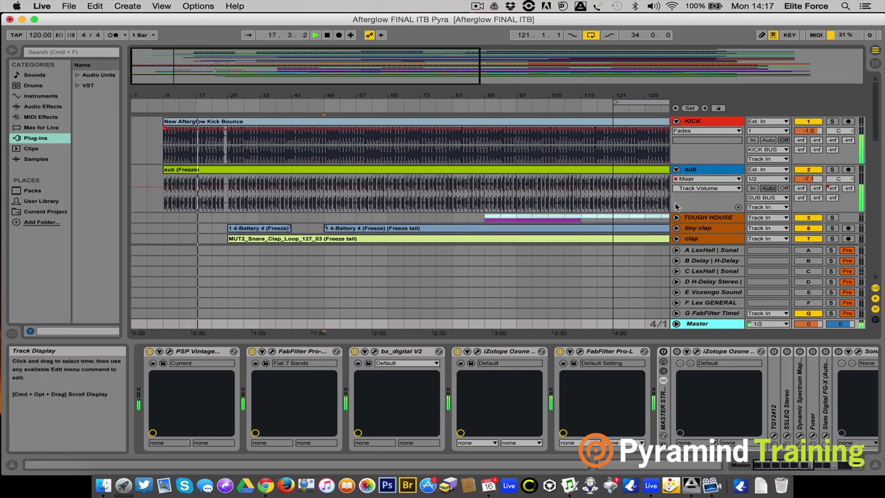
Unfold the RHYTHM group and bring its Loopy and slurper hat tracks into view
scroll(667, 200, "down", 3)
scroll(667, 201, "down", 2)
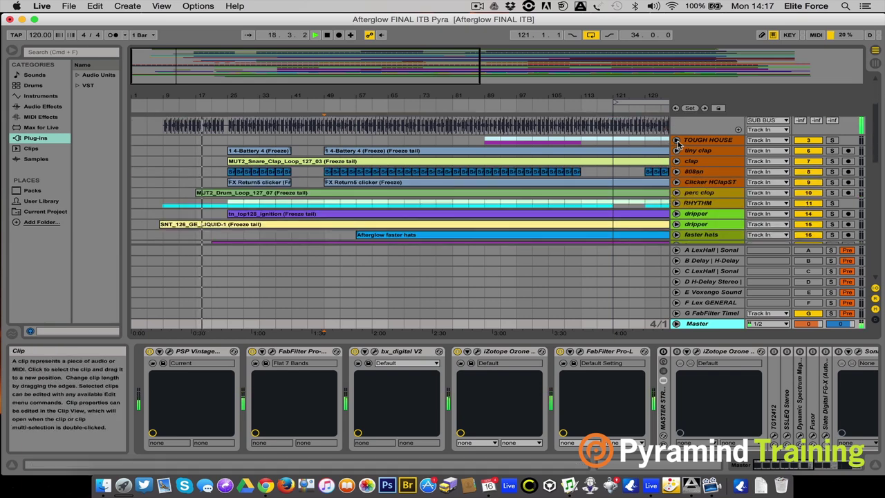
scroll(684, 166, "down", 4)
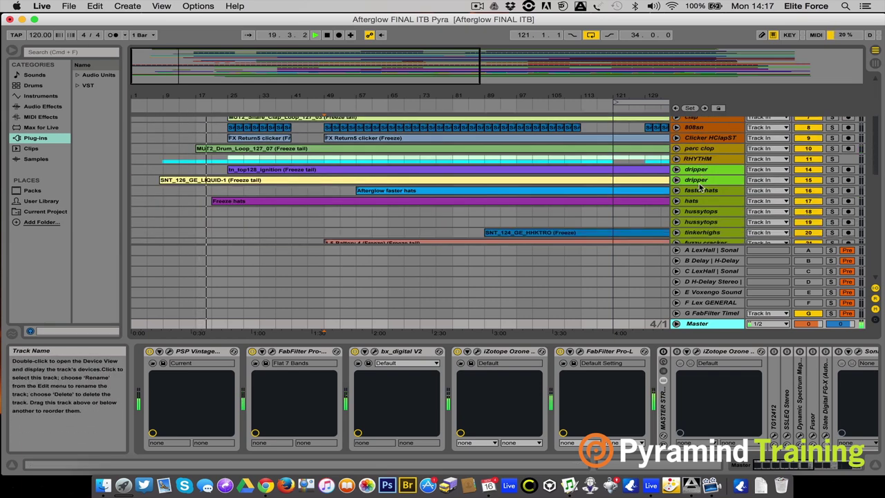
left_click(676, 159)
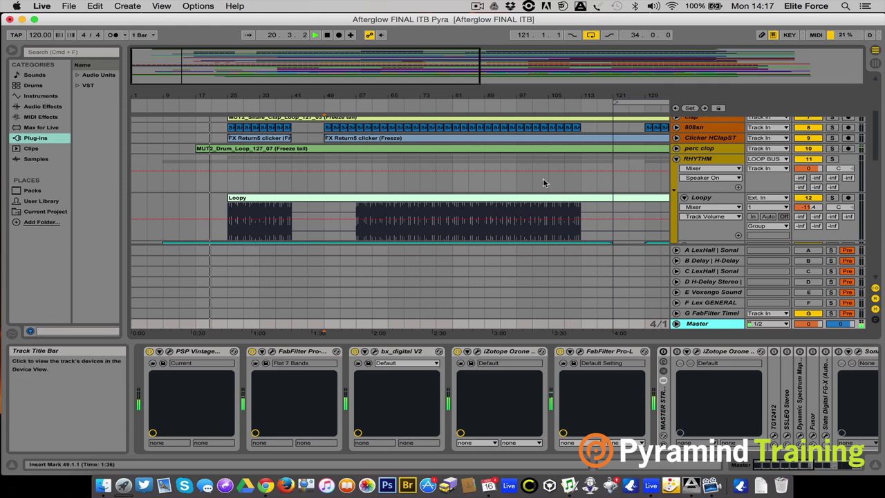
scroll(543, 183, "down", 4)
scroll(695, 142, "up", 3)
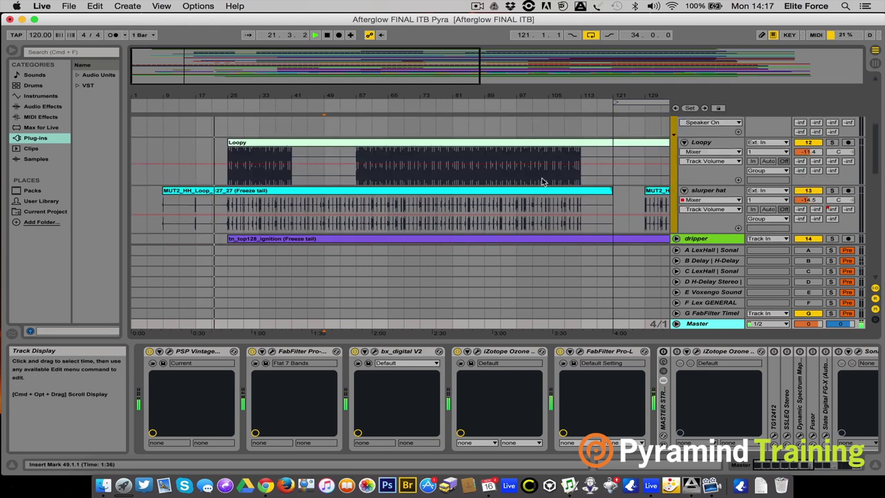
Inspect the LinMB Stereo and FabFilter Pro-Q 2 plug-ins on the Loopy track, closing each plug-in window after viewing it
left_click(714, 144)
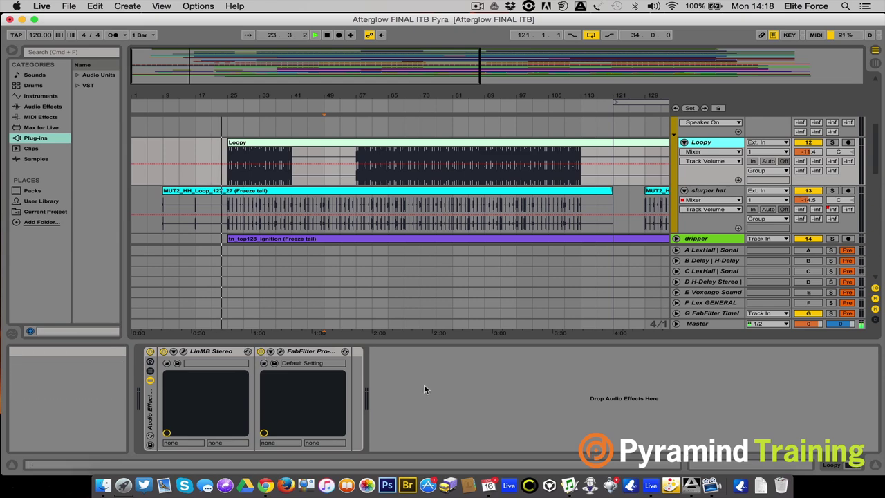
left_click(184, 353)
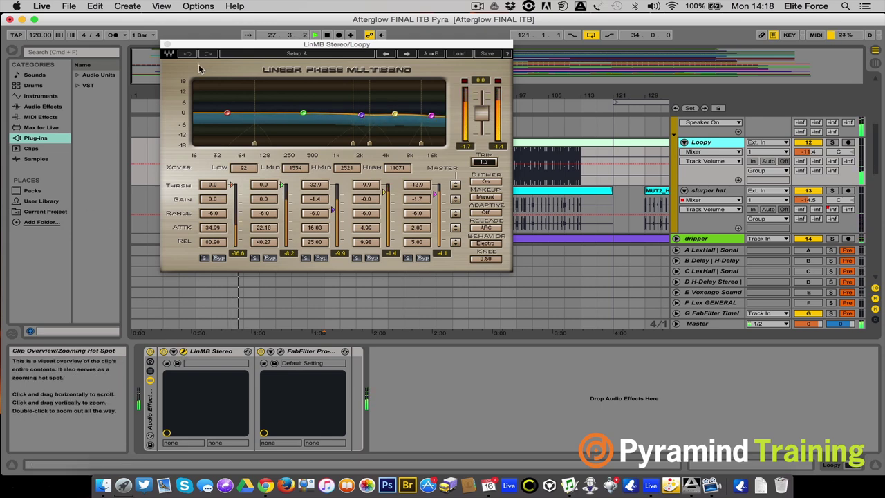
left_click(167, 45)
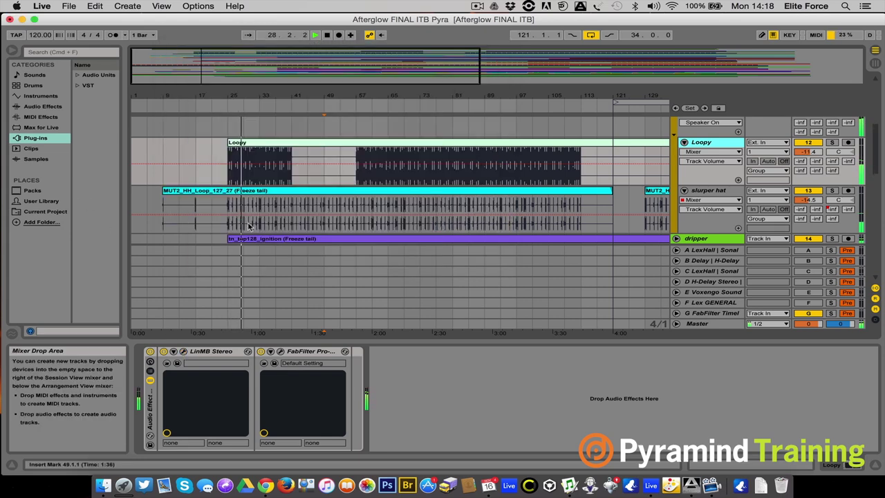
left_click(280, 352)
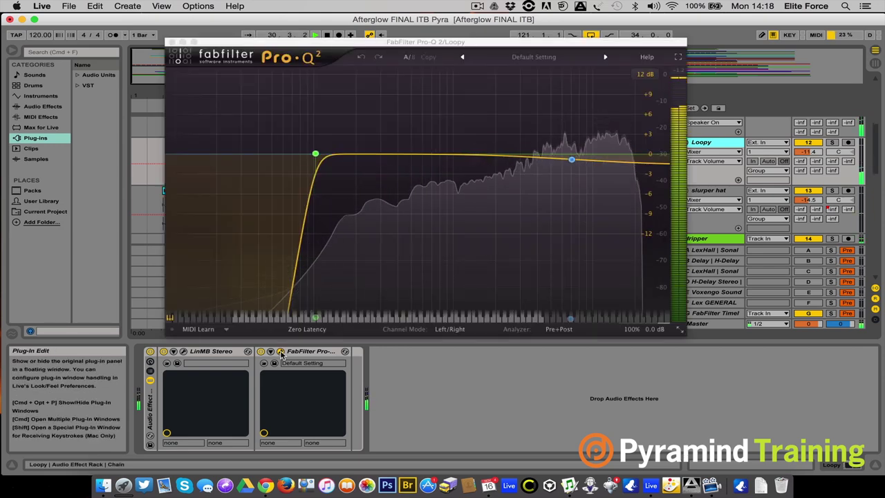
left_click(281, 352)
Check the slurper hat track's devices and unfold the dripper track directly below it
scroll(711, 183, "down", 1)
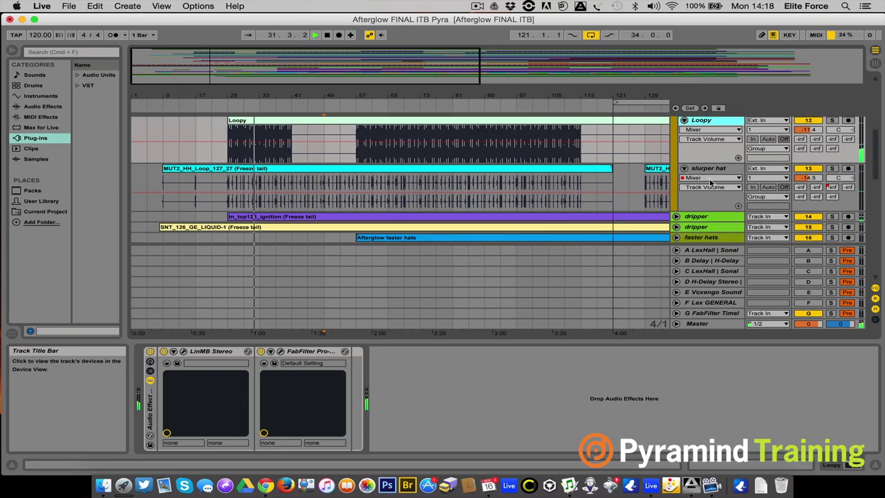
left_click(709, 169)
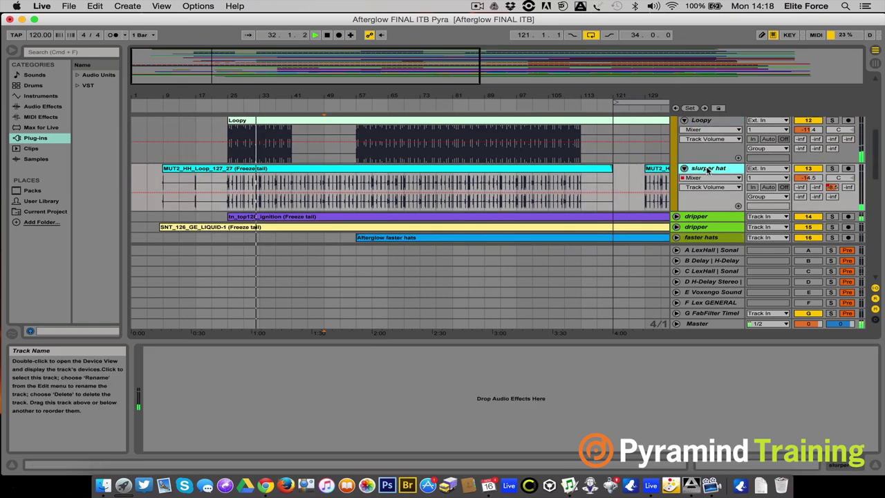
left_click(695, 217)
key("Right")
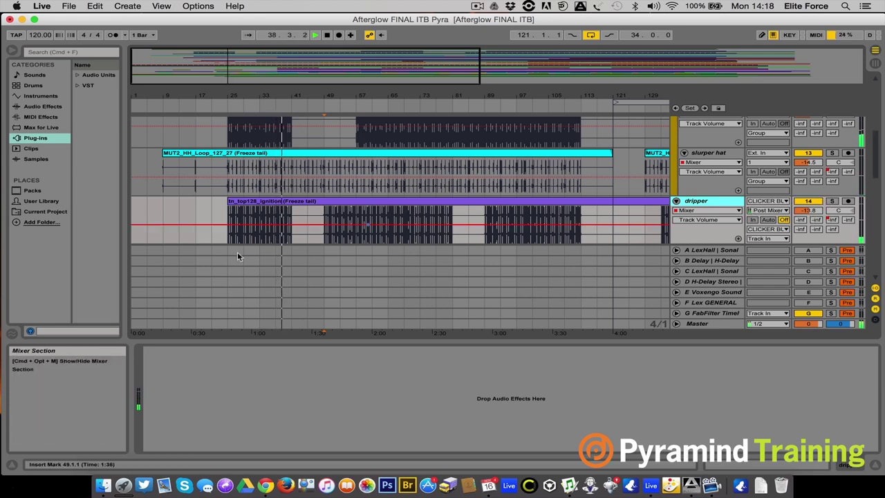
Unfold the crackler track and select it to show its waveform and devices
scroll(400, 215, "down", 10)
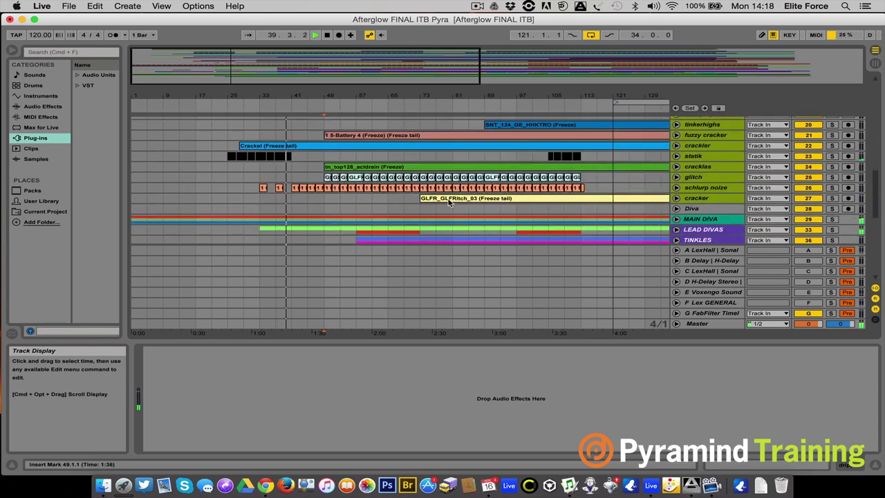
left_click(676, 145)
left_click(701, 147)
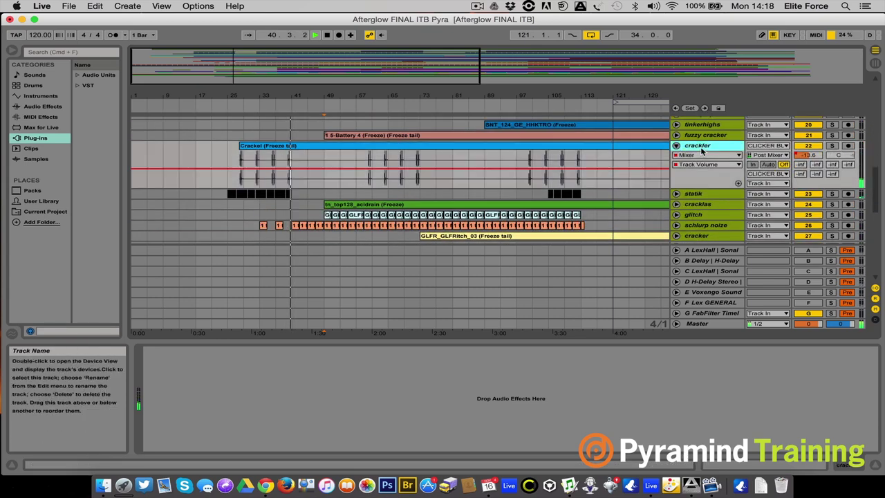
Unfold the AMBER PADS group and examine the volume automation on its two Amber tracks
scroll(418, 195, "down", 5)
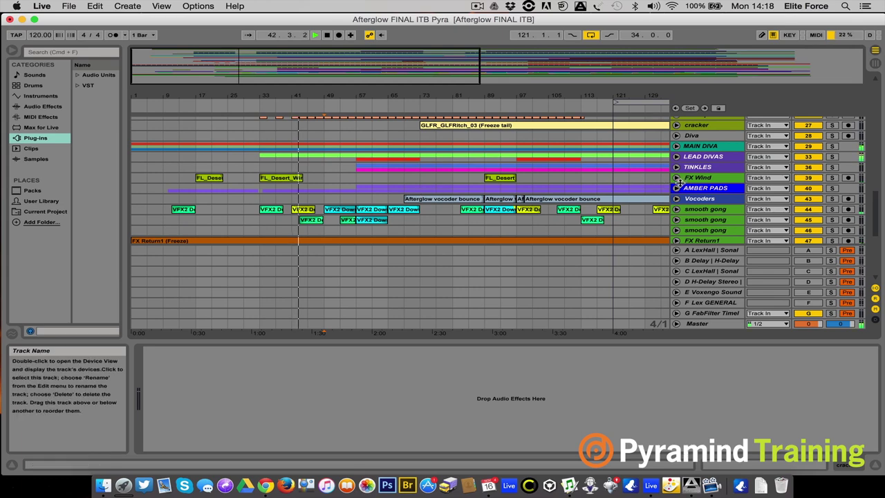
left_click(676, 188)
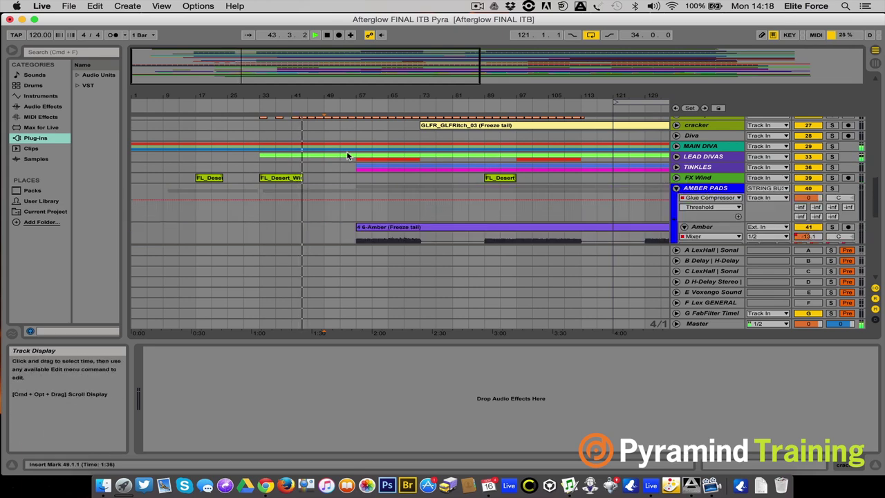
scroll(351, 158, "down", 5)
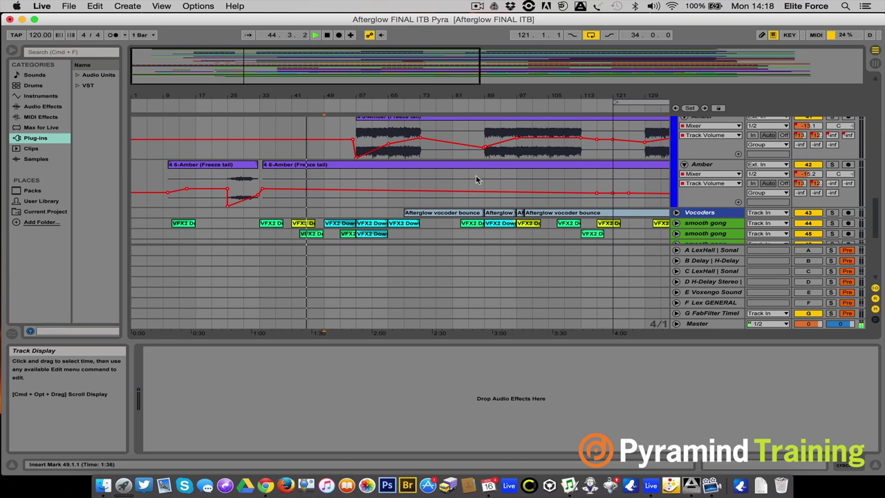
scroll(476, 175, "down", 6)
scroll(476, 175, "up", 2)
scroll(476, 178, "up", 8)
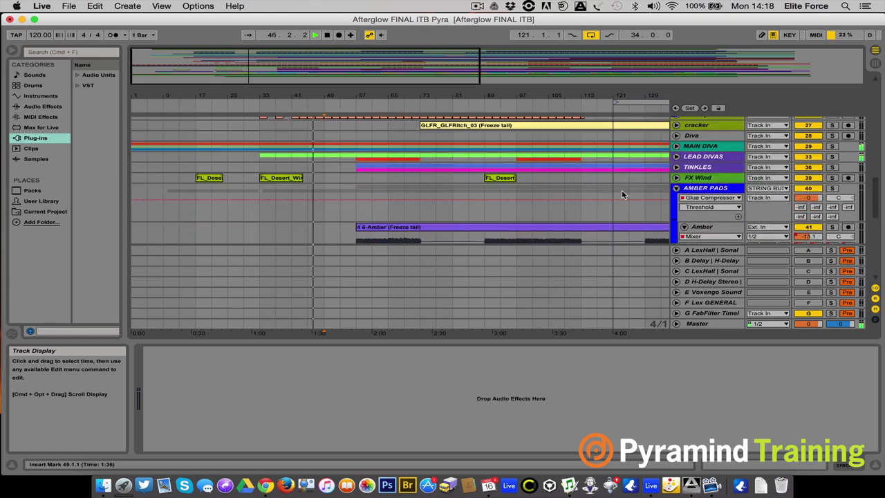
Unfold the LEAD DIVAS group and hide the detail view to enlarge the arrangement area
left_click(677, 157)
key("z")
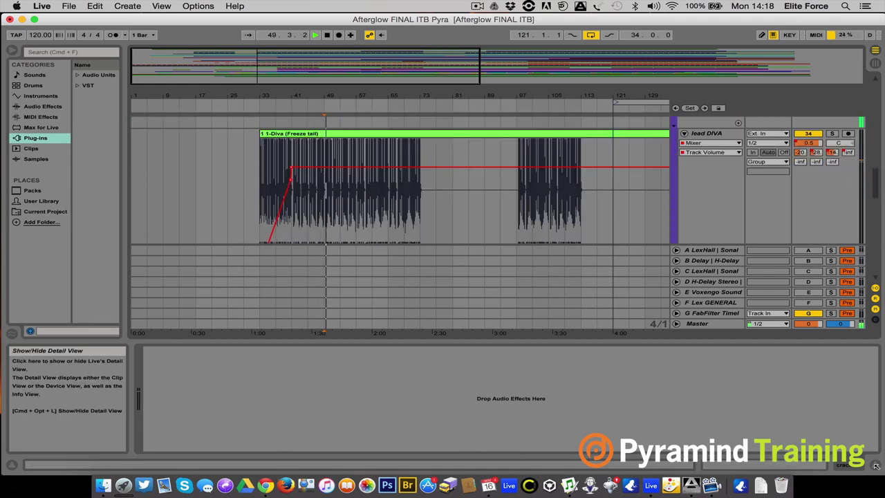
left_click(876, 464)
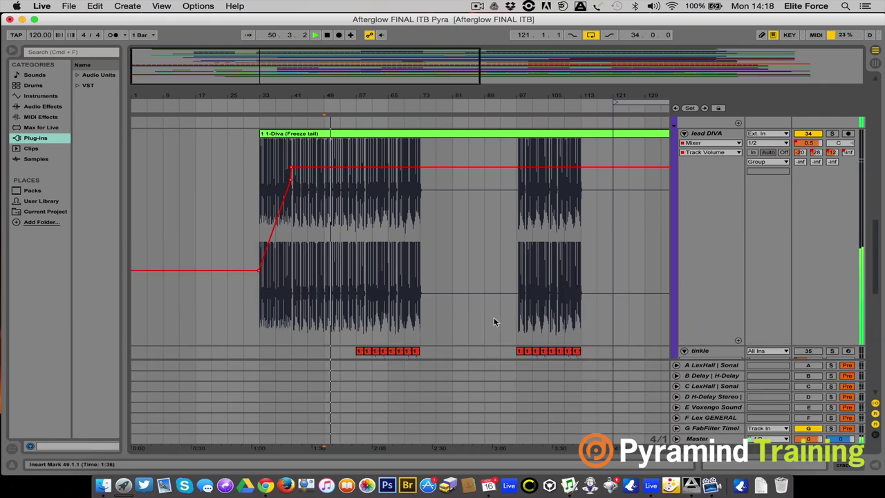
Look over the lead DIVA and tinkle tracks, and fold the lead DIVA track
scroll(494, 322, "down", 3)
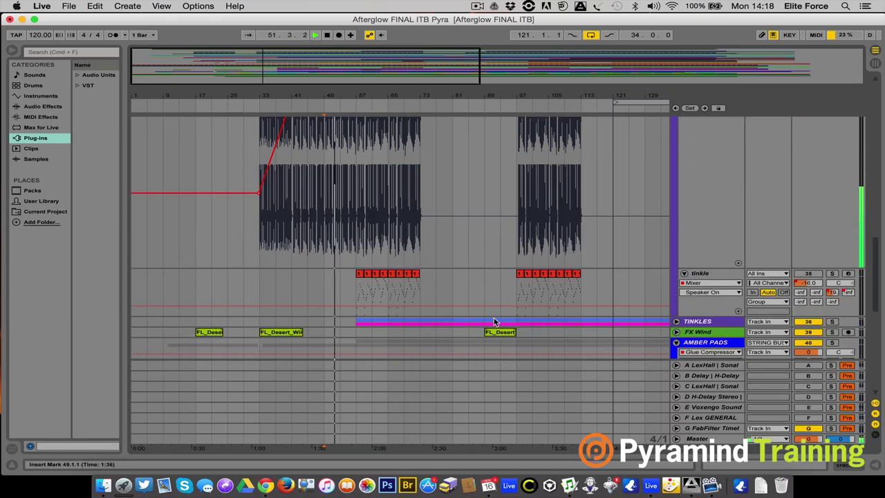
scroll(493, 321, "up", 2)
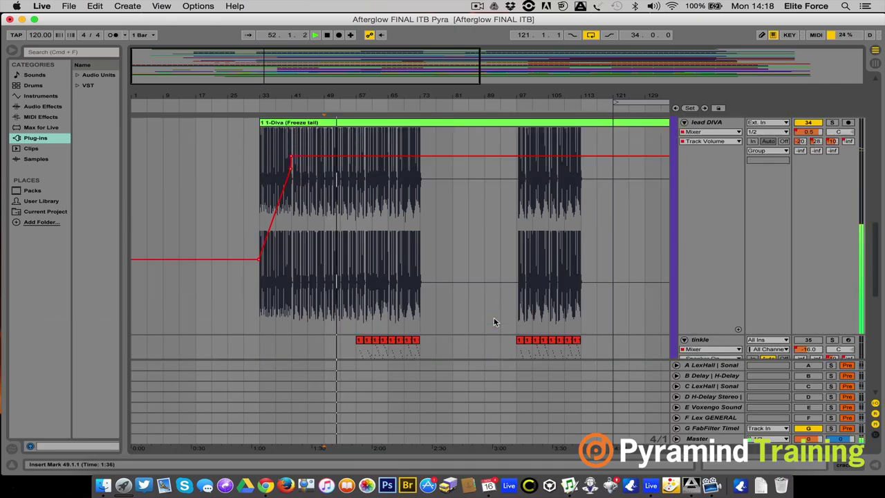
left_click(697, 124)
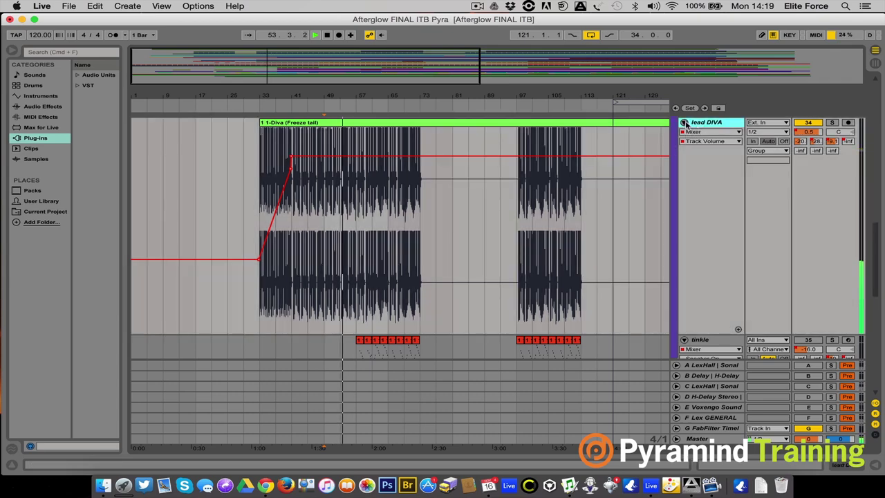
left_click(685, 122)
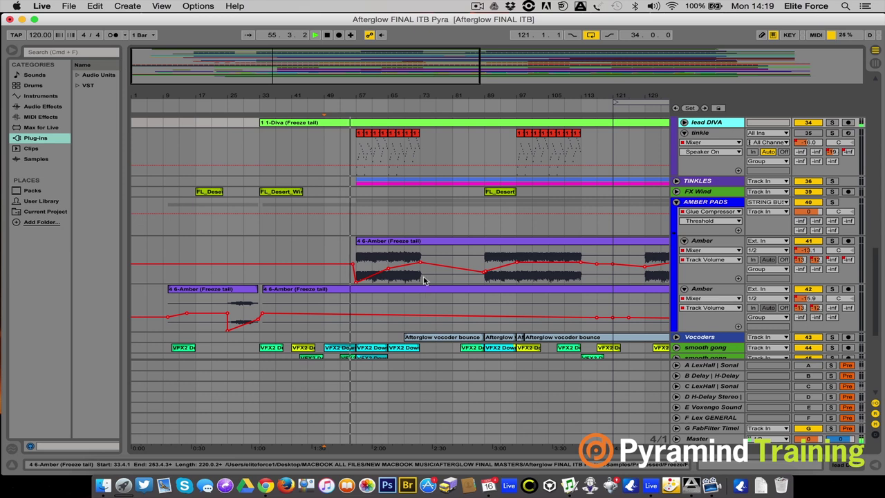
Unfold the FX Return1, FX Return2, FX Return4 and FX Return6 tracks to view their frozen waveforms
scroll(422, 273, "down", 3)
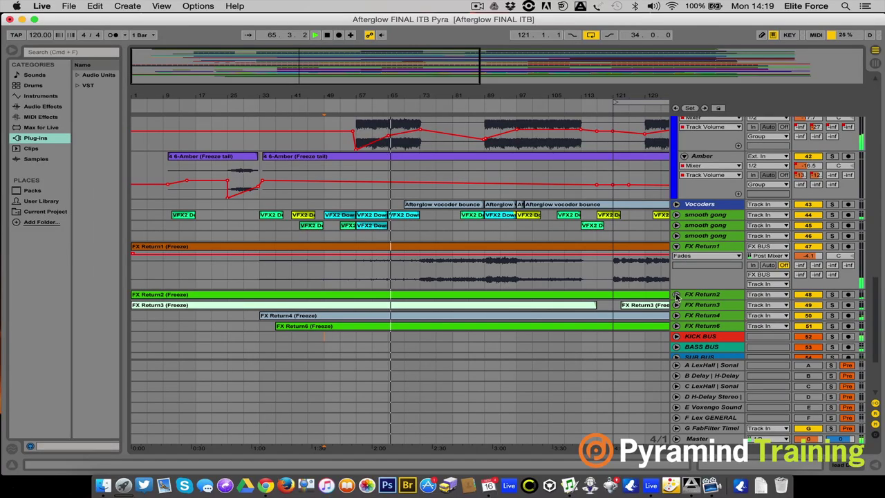
left_click(676, 294)
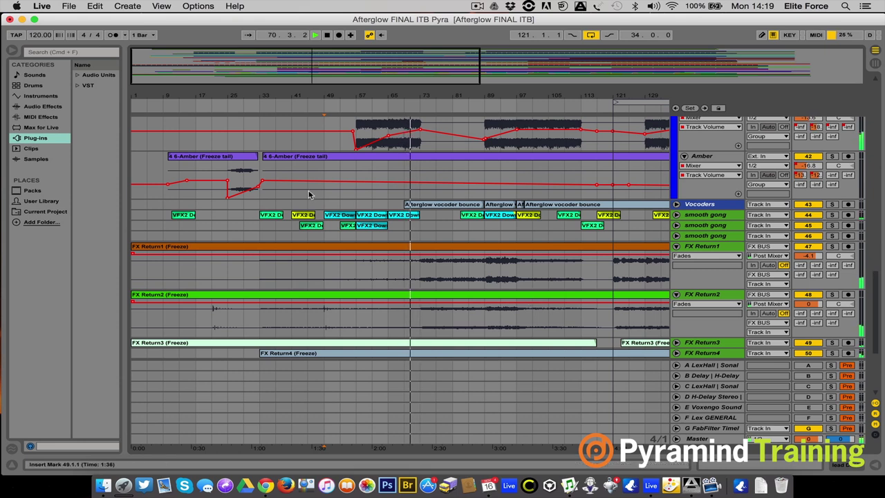
scroll(473, 187, "down", 8)
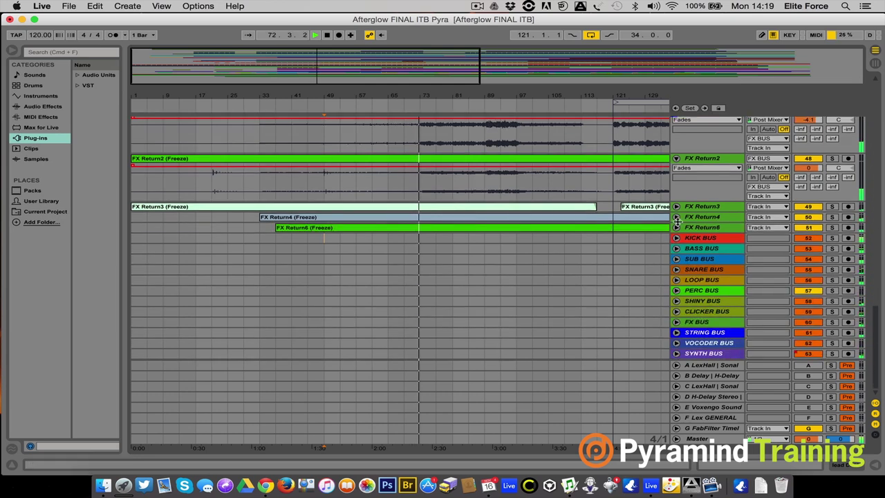
left_click(677, 218)
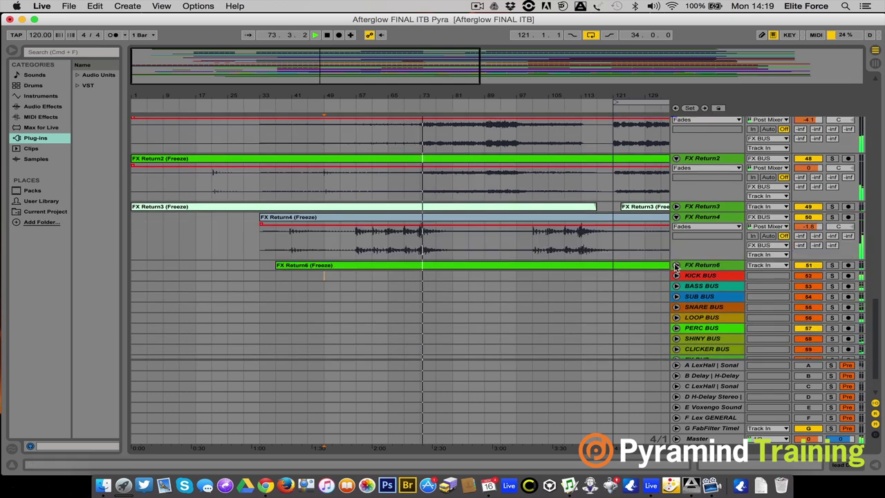
left_click(677, 265)
Fold the RHYTHM group and the sub and KICK tracks back to their compact height
scroll(473, 183, "up", 10)
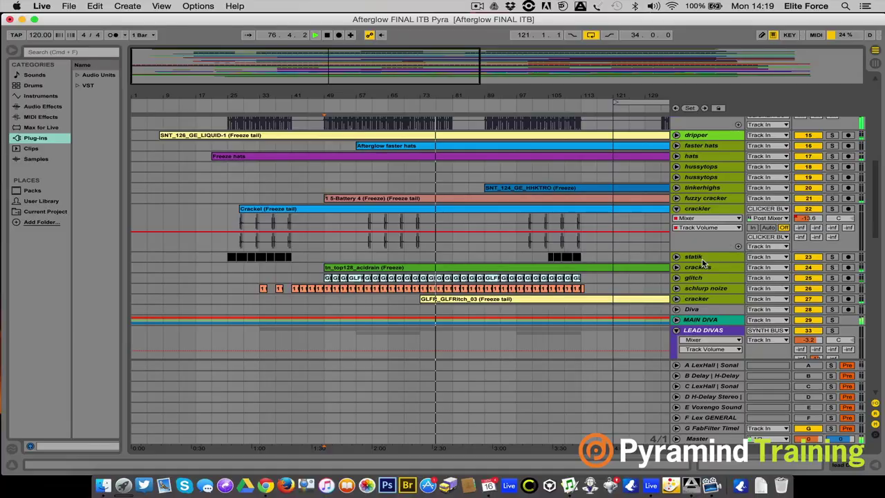
scroll(703, 263, "up", 3)
scroll(704, 263, "up", 1)
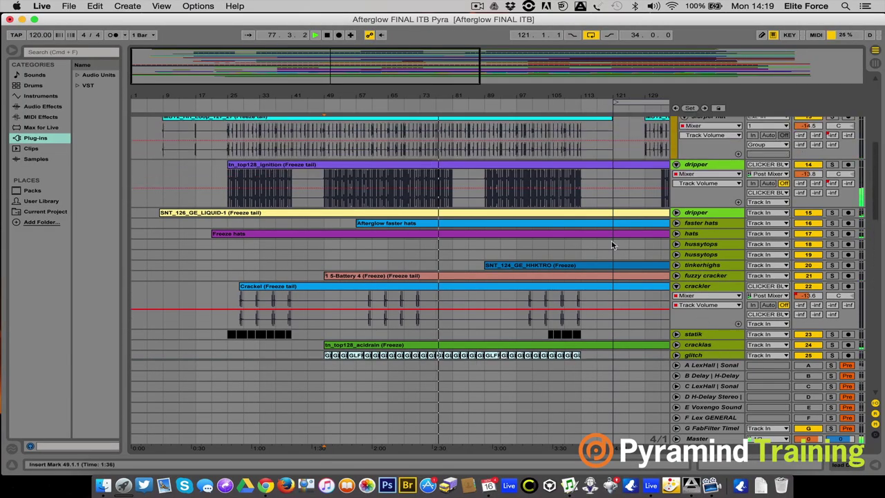
scroll(590, 236, "up", 5)
scroll(590, 235, "up", 5)
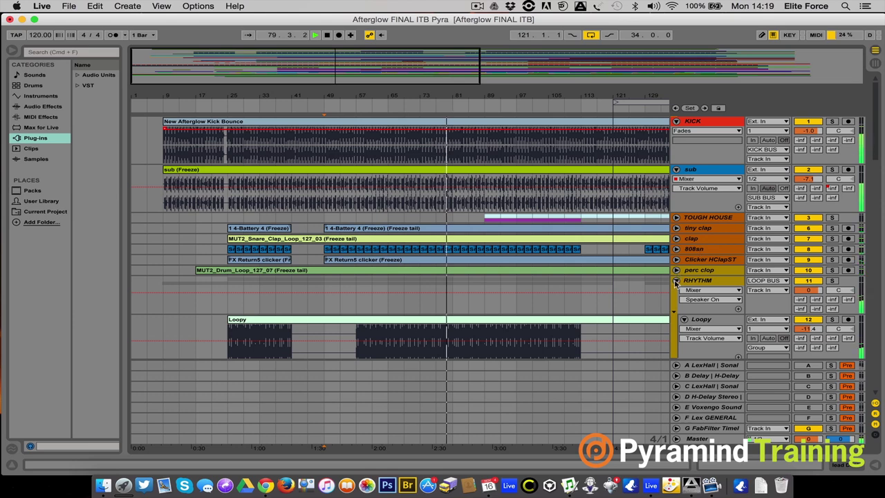
left_click(676, 281)
left_click(676, 169)
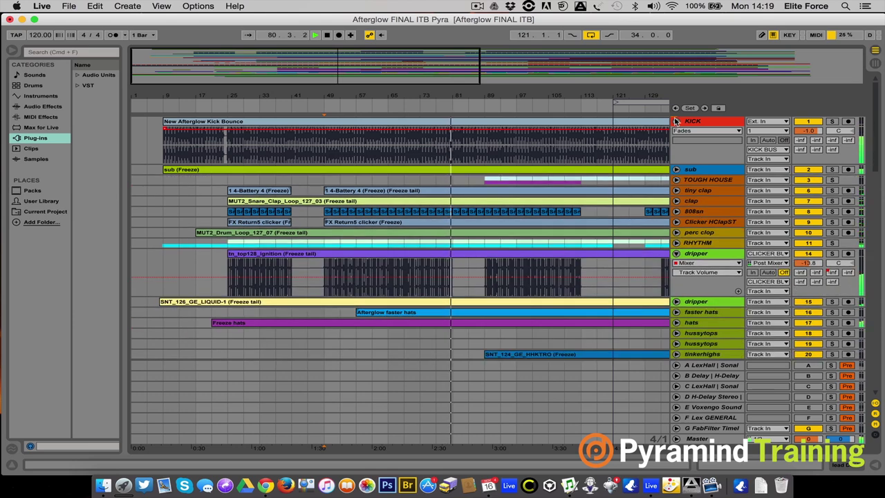
left_click(676, 121)
scroll(706, 265, "down", 5)
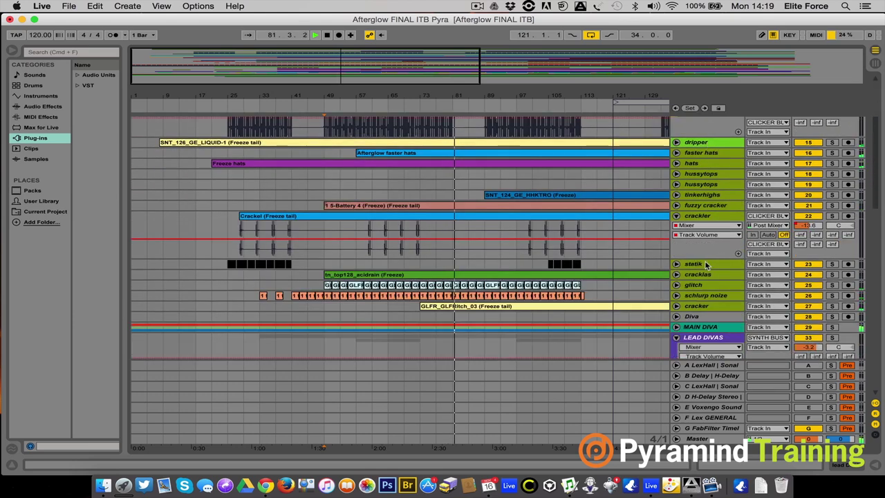
Unfold the Vocoders track below the Amber pads to view its waveforms and track volume automation
scroll(706, 265, "down", 4)
scroll(706, 265, "down", 3)
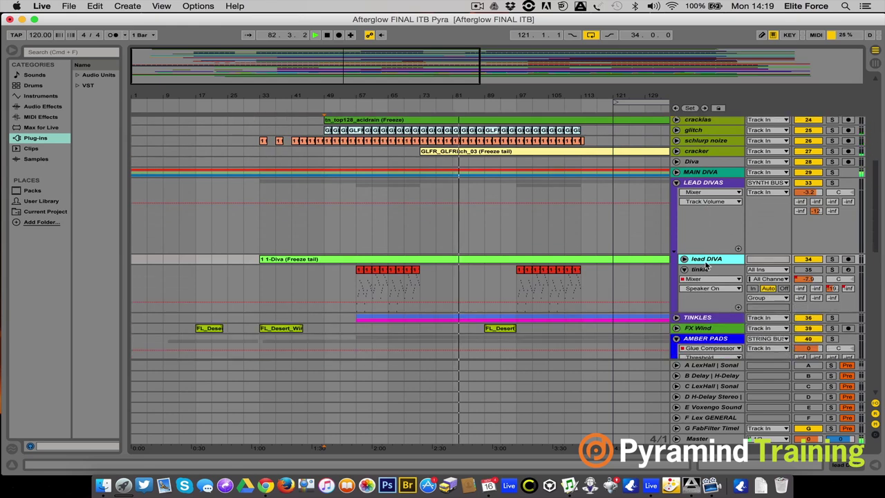
scroll(706, 265, "down", 9)
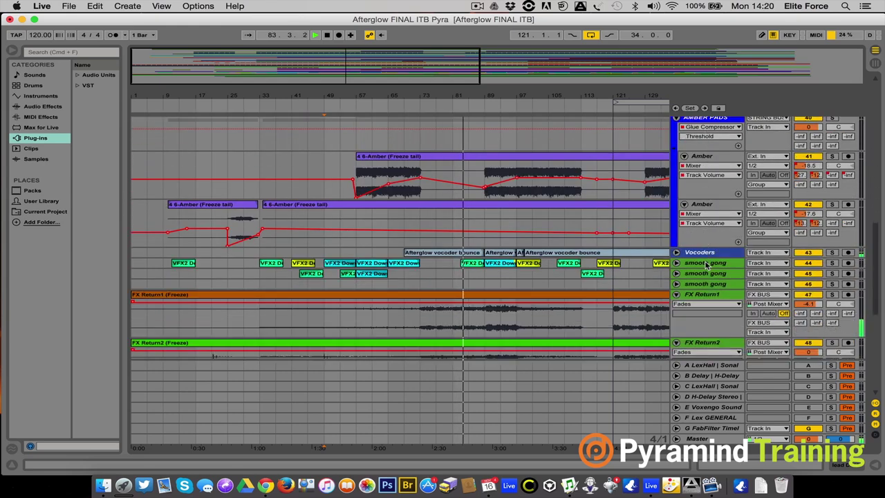
left_click(676, 252)
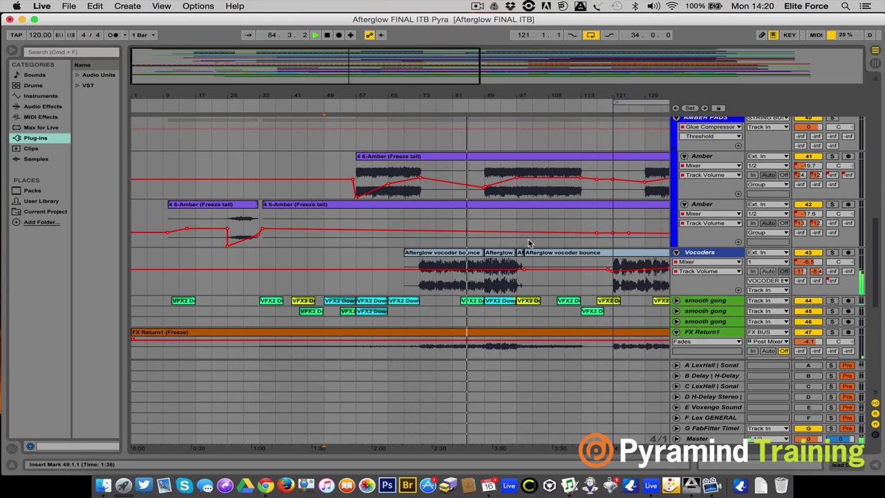
scroll(537, 240, "down", 3)
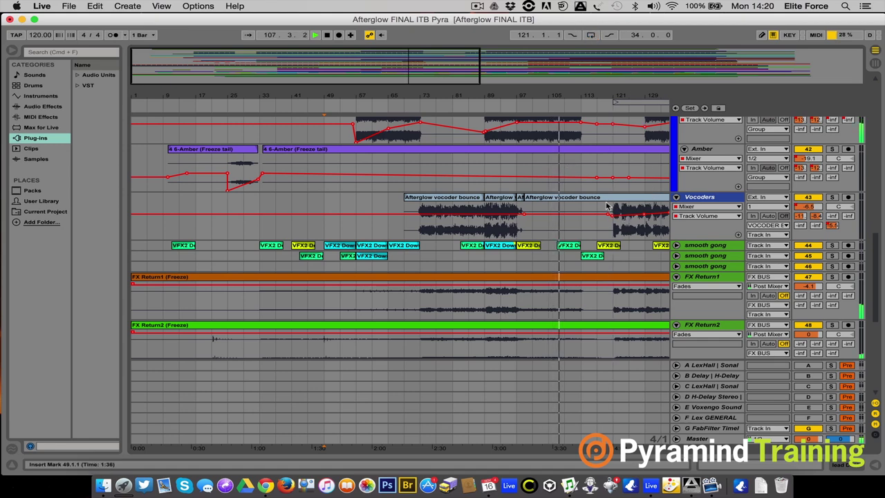
Fold both Amber tracks and the Vocoders track to compact height, with the full song length in view
scroll(556, 164, "right", 10)
scroll(557, 164, "up", 1)
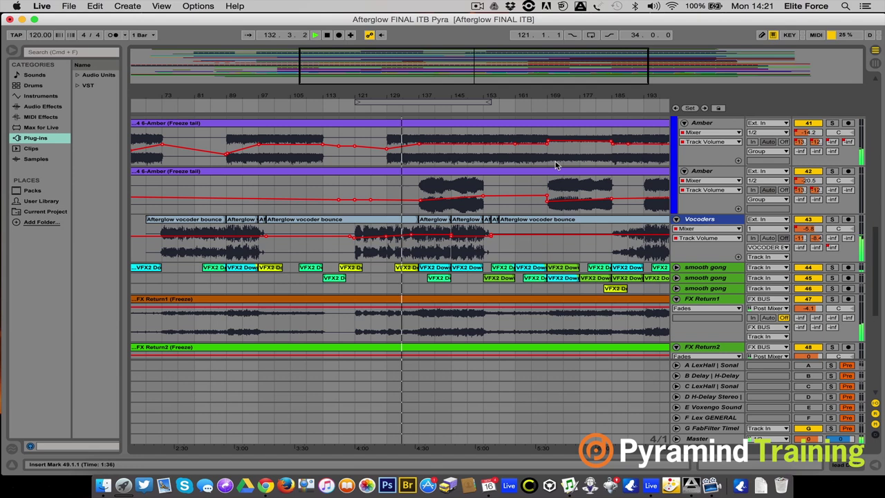
left_click_drag(497, 92, 498, 62)
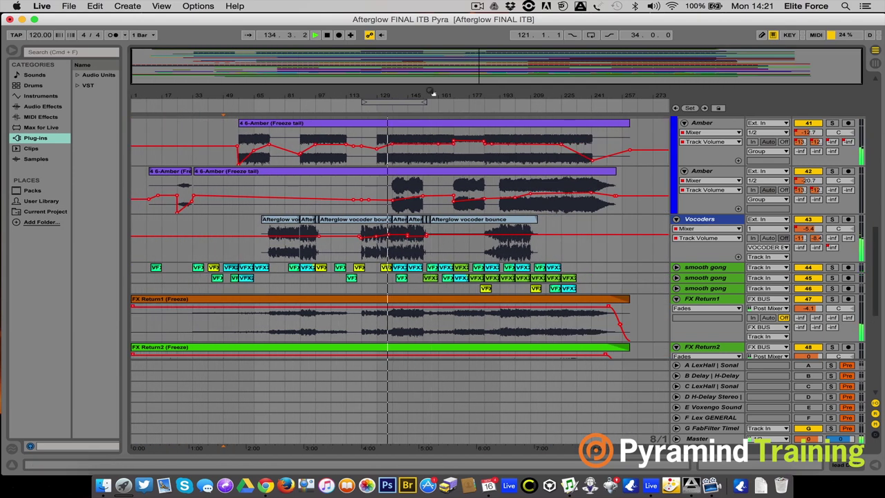
left_click(698, 174)
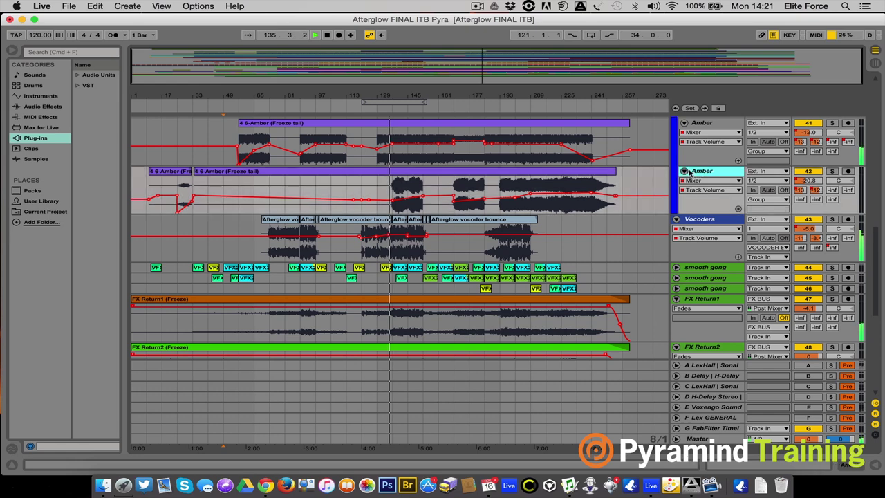
left_click(684, 171)
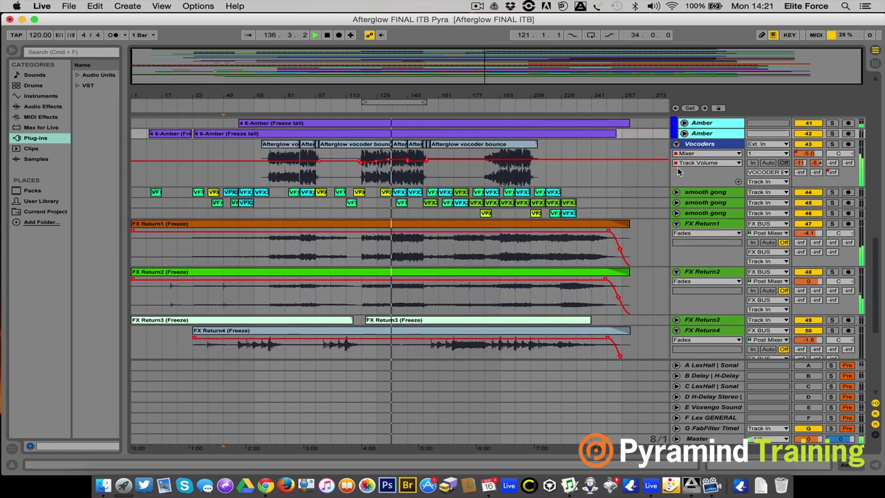
left_click(676, 143)
Select all tracks in the arrangement and fold them together to compact height
left_click(681, 197)
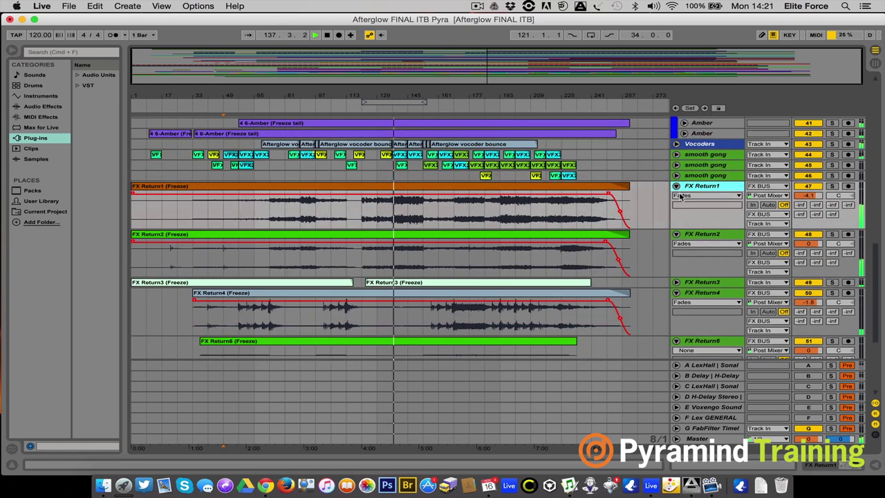
key("super+a")
left_click(675, 182)
scroll(583, 236, "up", 3)
scroll(582, 223, "up", 5)
scroll(582, 224, "down", 1)
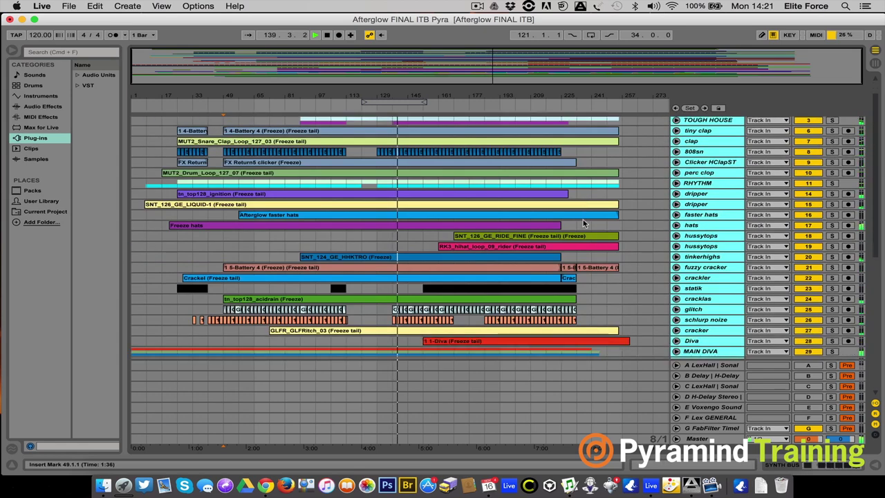